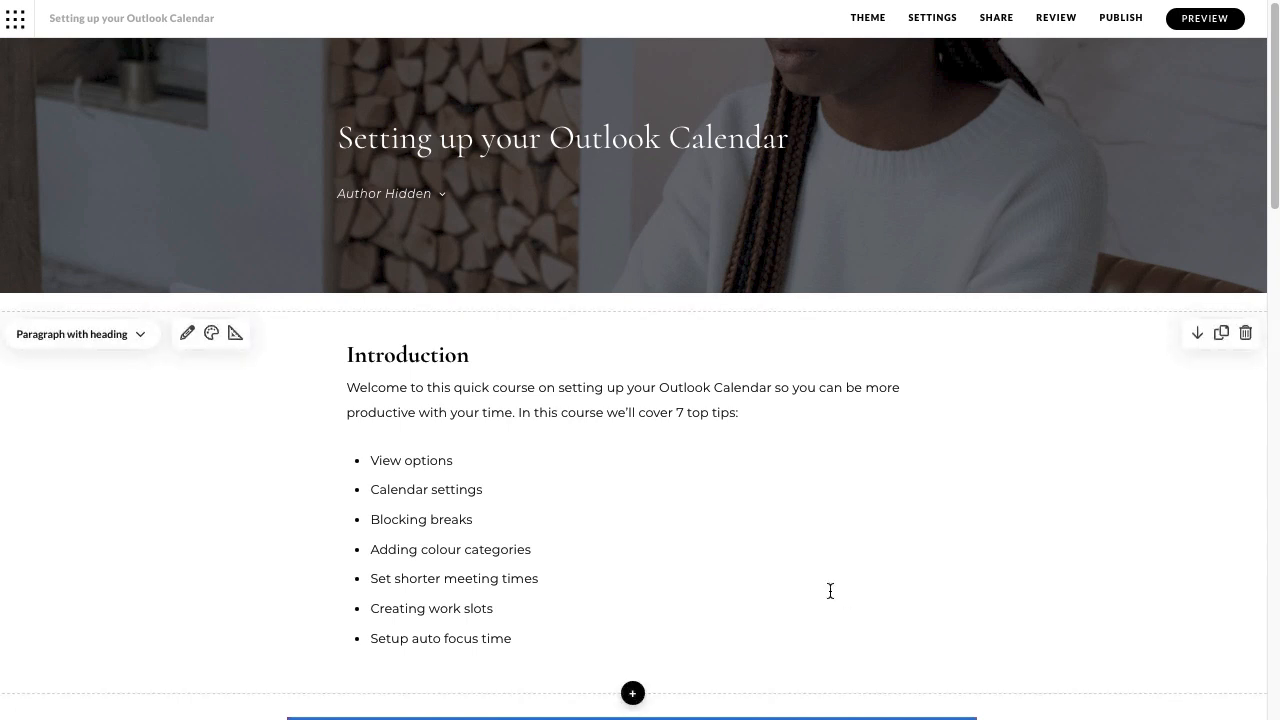
- Look through the course's lesson content from the introduction to the knowledge check and back
scroll(826, 578, "down", 1)
scroll(826, 585, "down", 8)
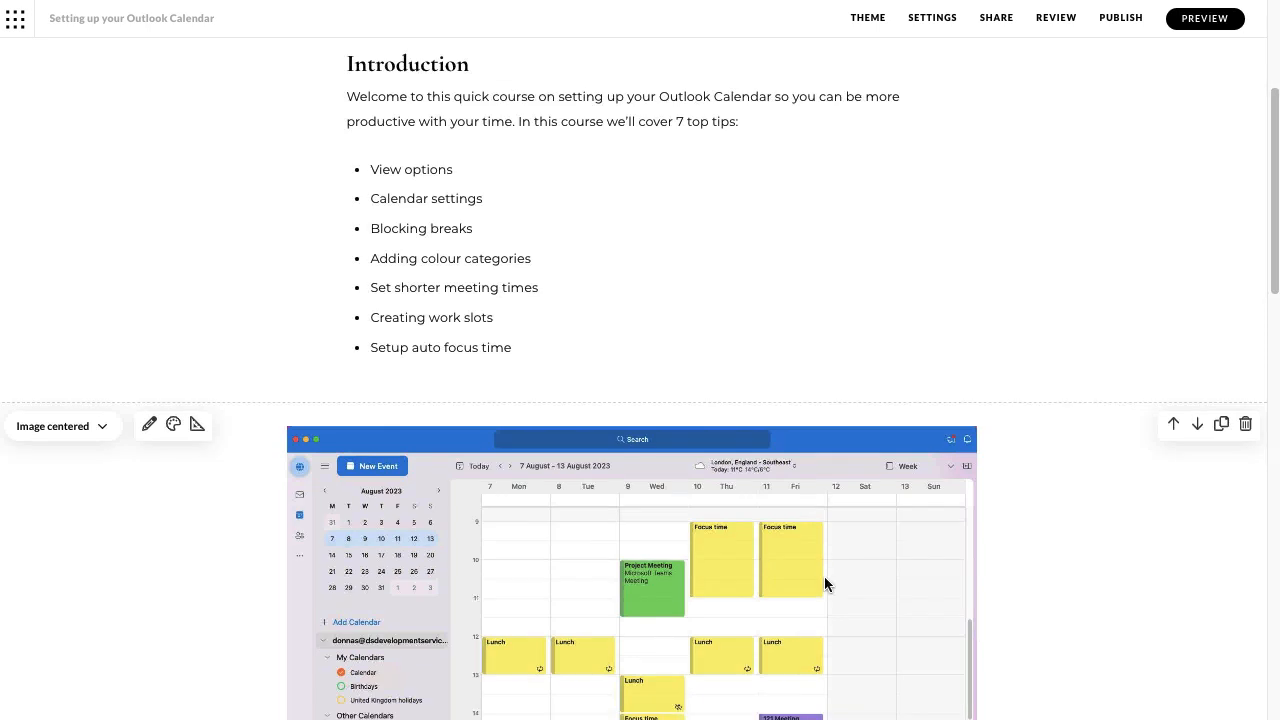
scroll(826, 585, "down", 9)
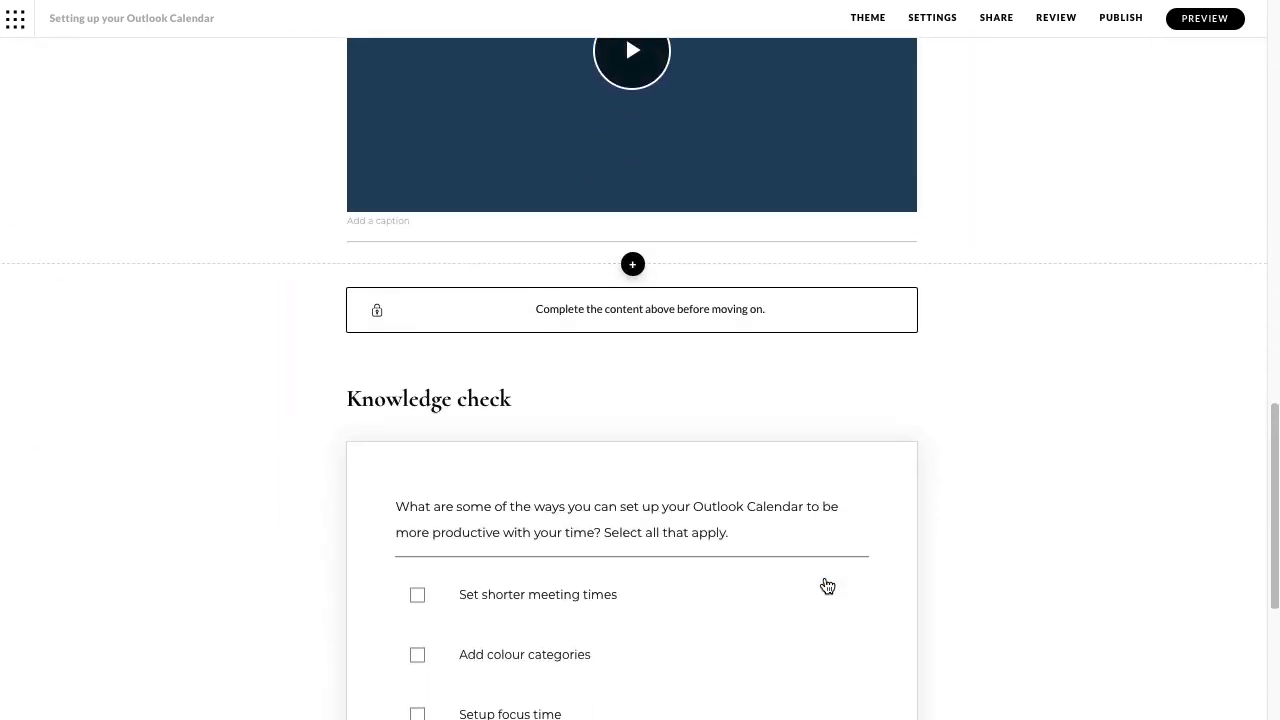
scroll(824, 578, "up", 7)
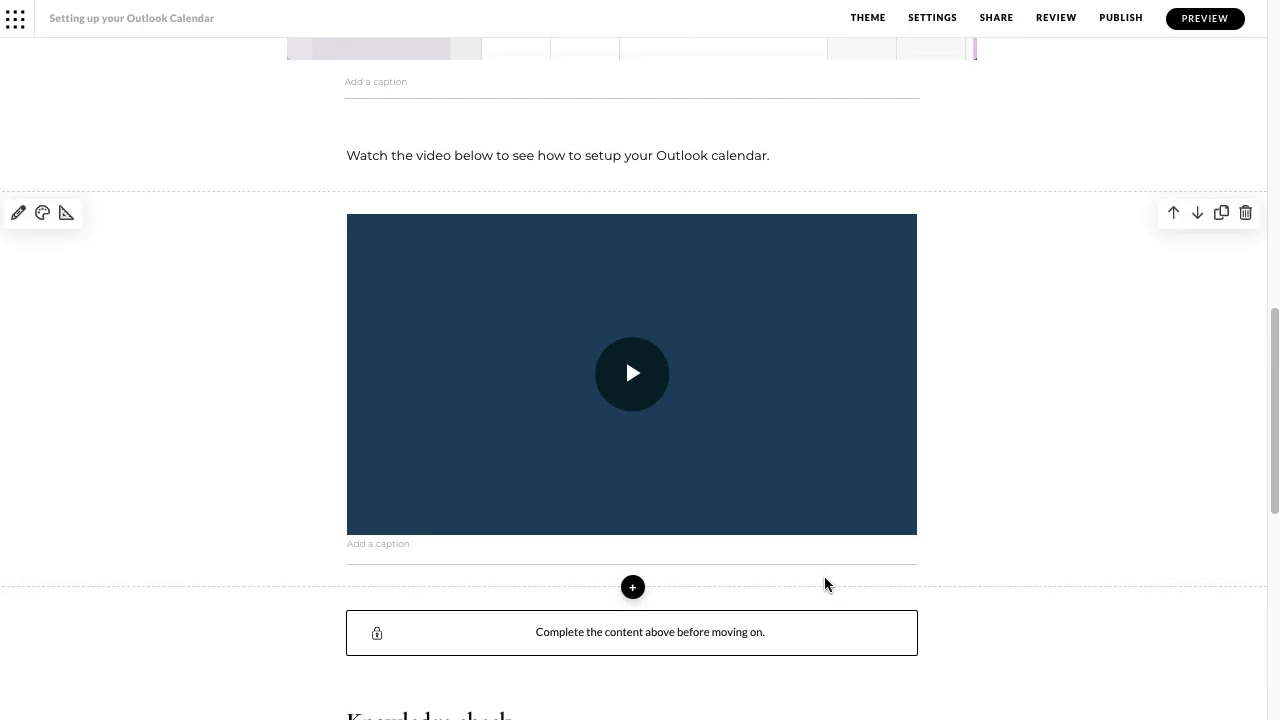
scroll(824, 585, "up", 1)
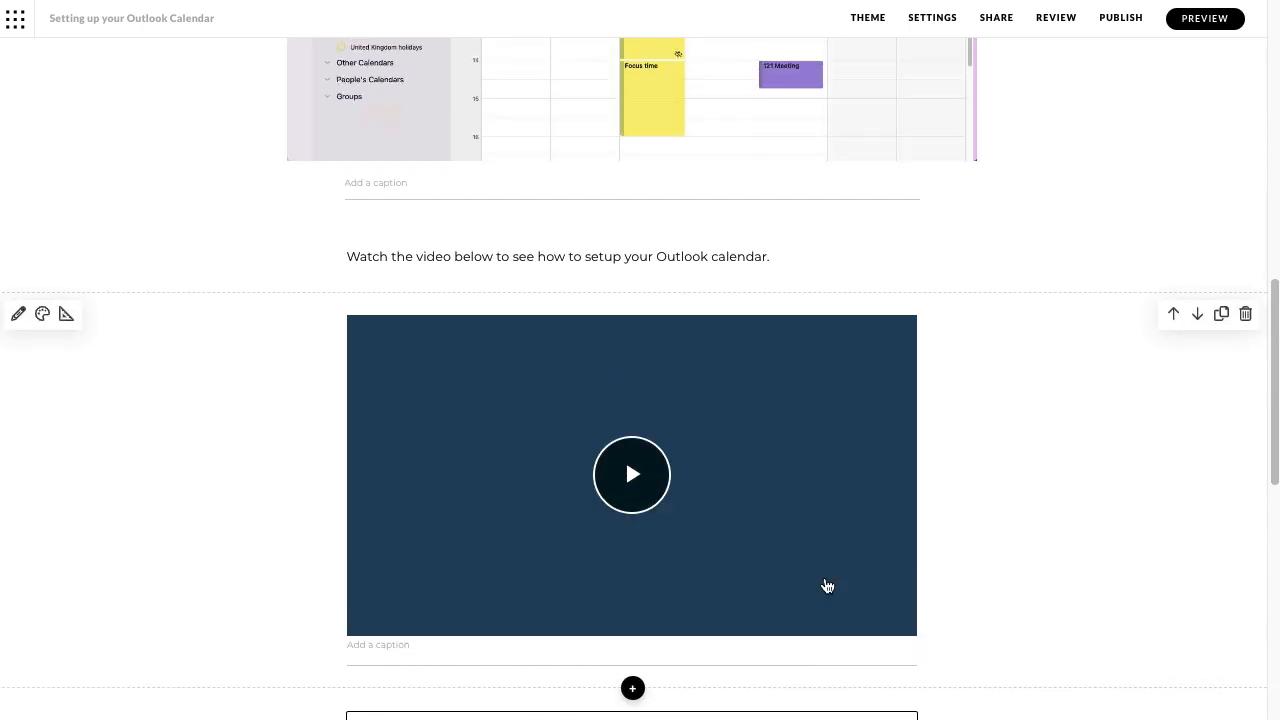
scroll(827, 586, "up", 8)
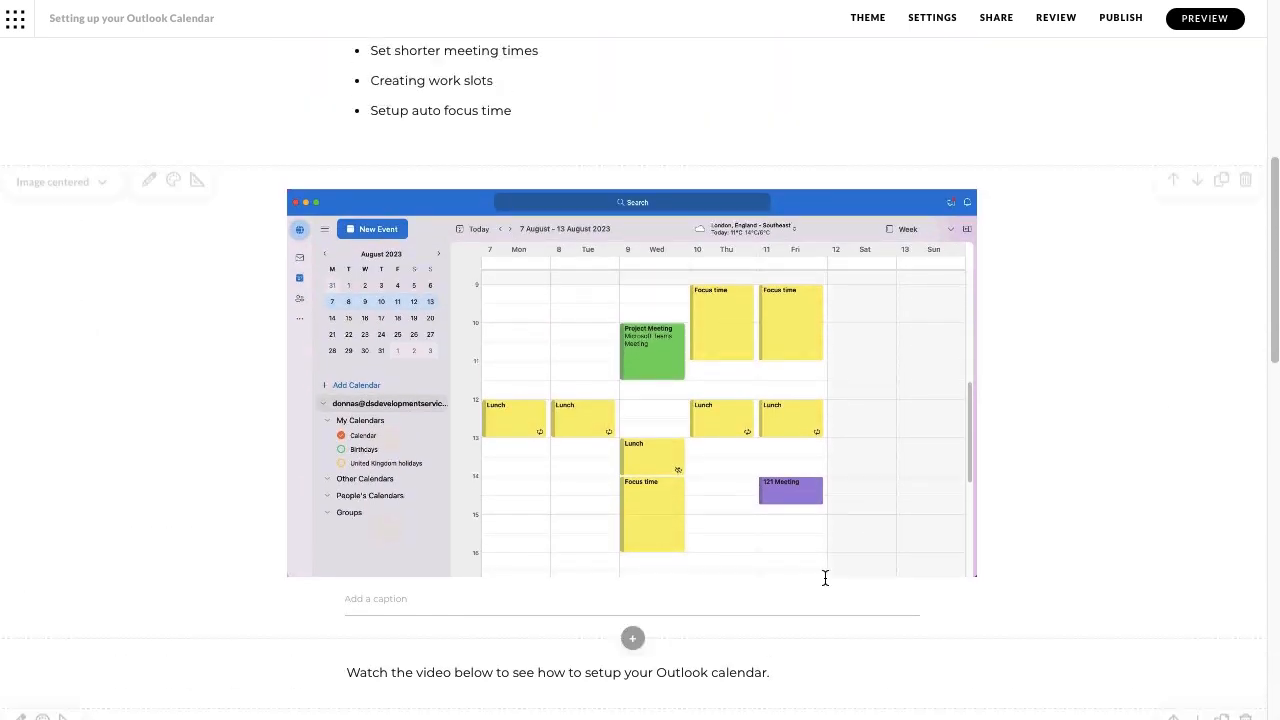
scroll(826, 580, "up", 1)
scroll(826, 578, "down", 1)
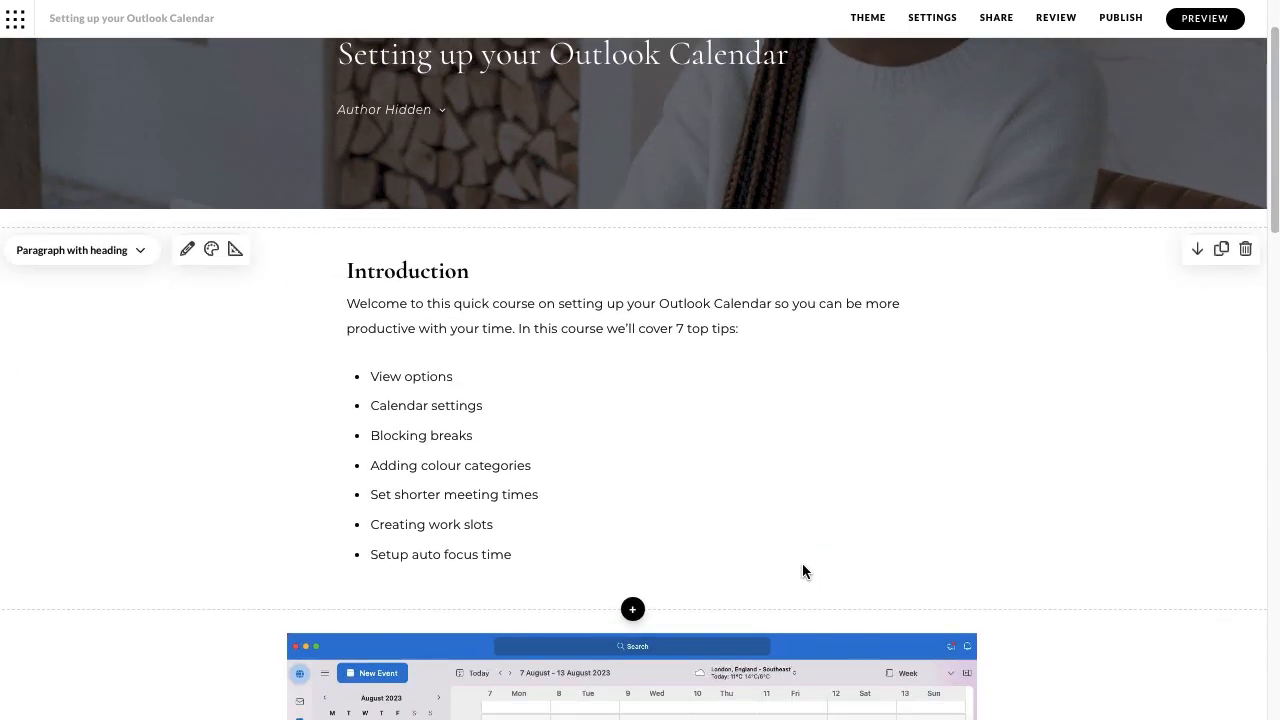
- Start a new block template from the block library below the Introduction block
left_click(633, 610)
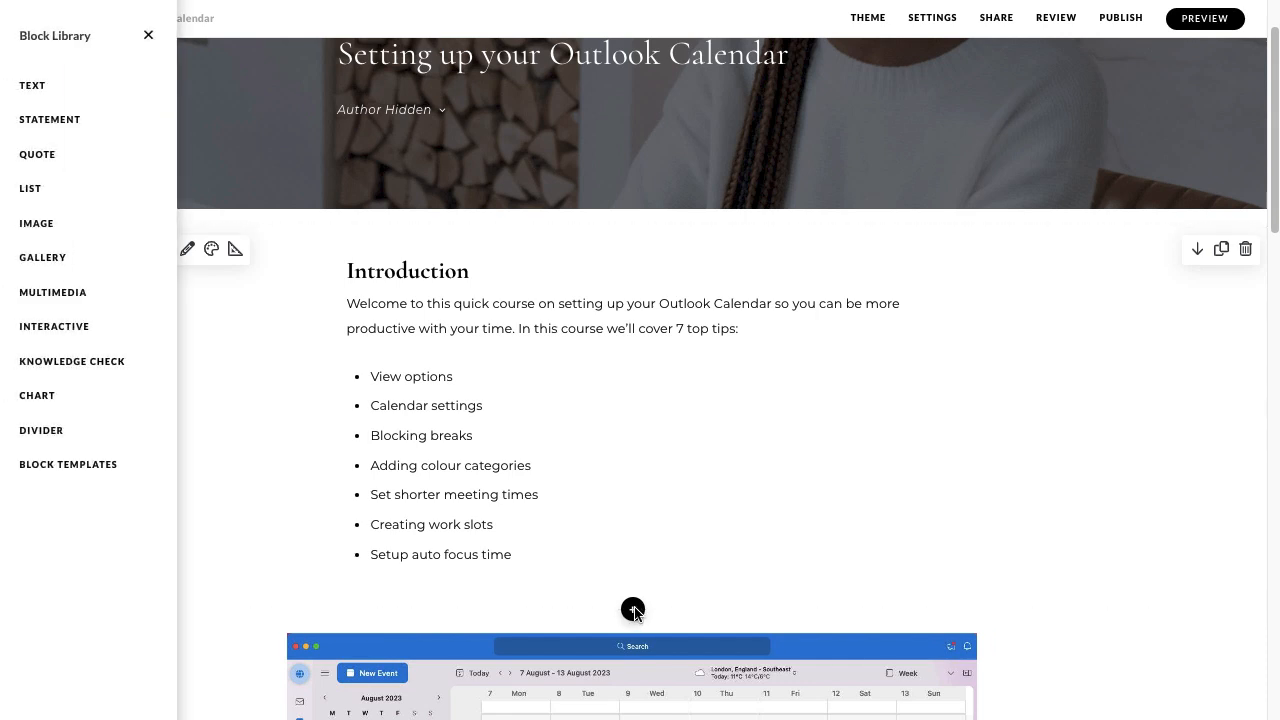
left_click(104, 466)
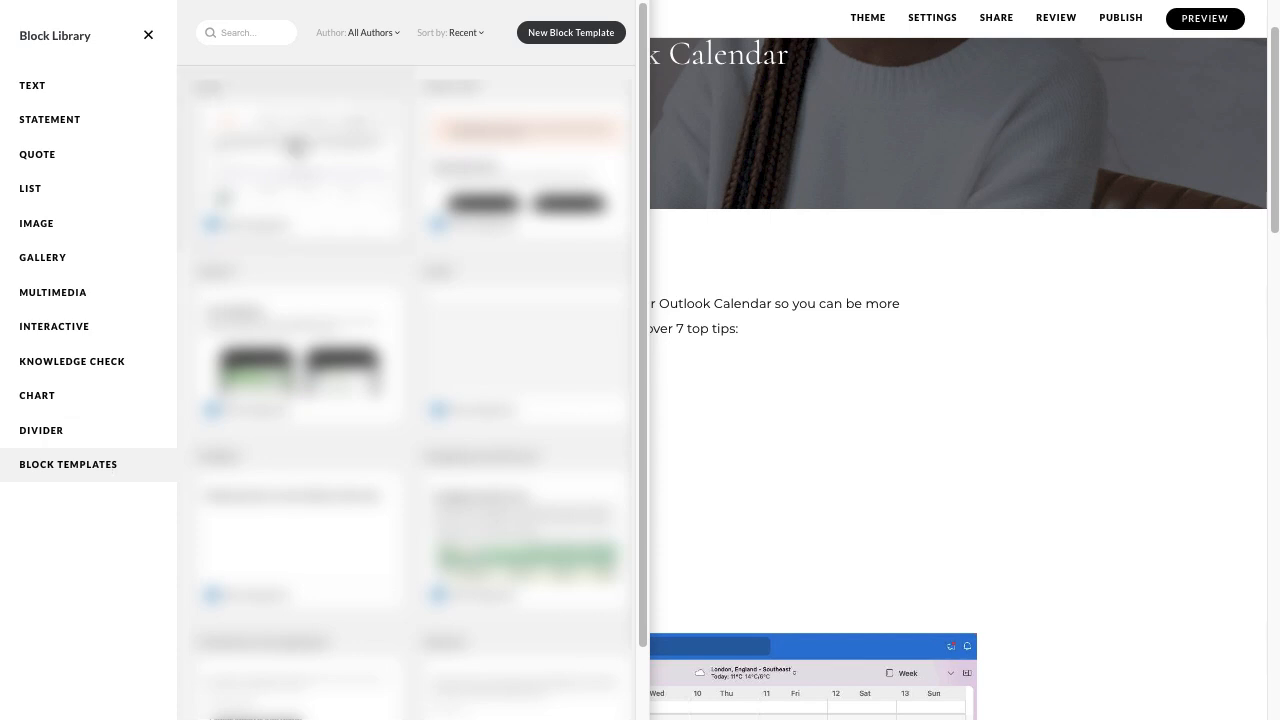
left_click(547, 38)
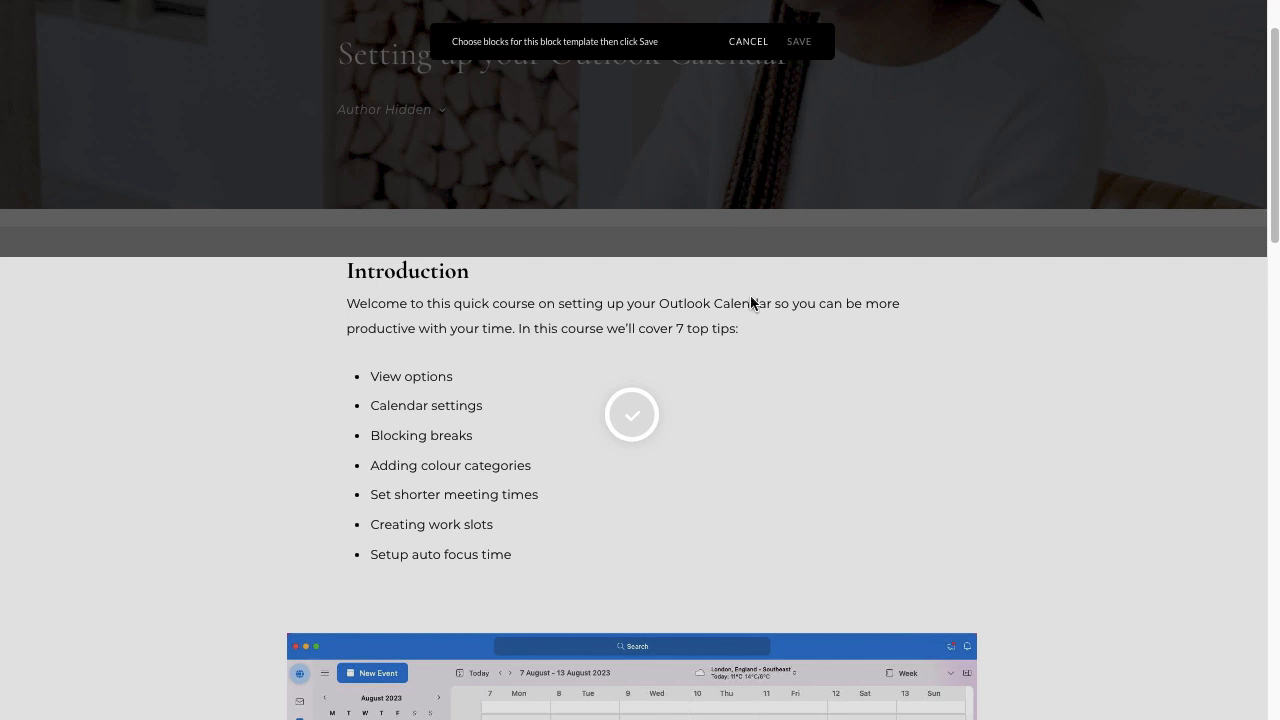
- Choose the Introduction block, the calendar image and the "Watch the video below" text for the block template
scroll(807, 471, "down", 1)
scroll(805, 471, "down", 6)
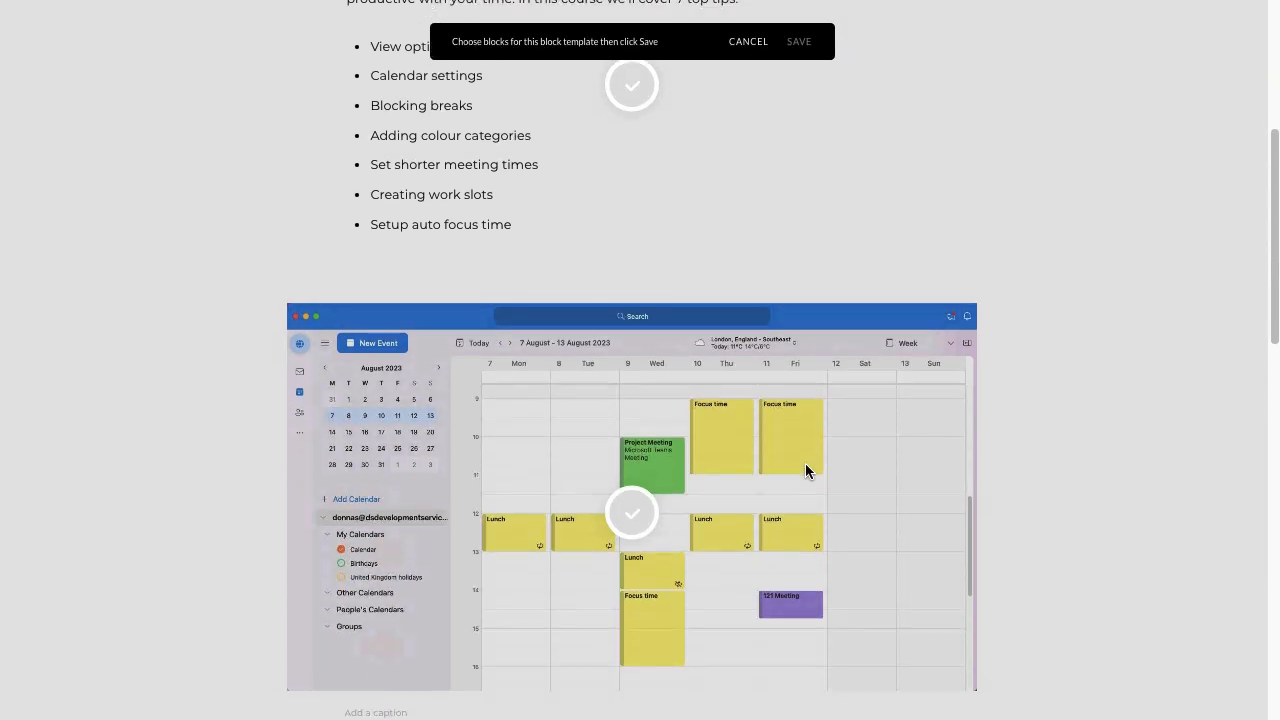
scroll(811, 459, "down", 2)
scroll(811, 459, "up", 7)
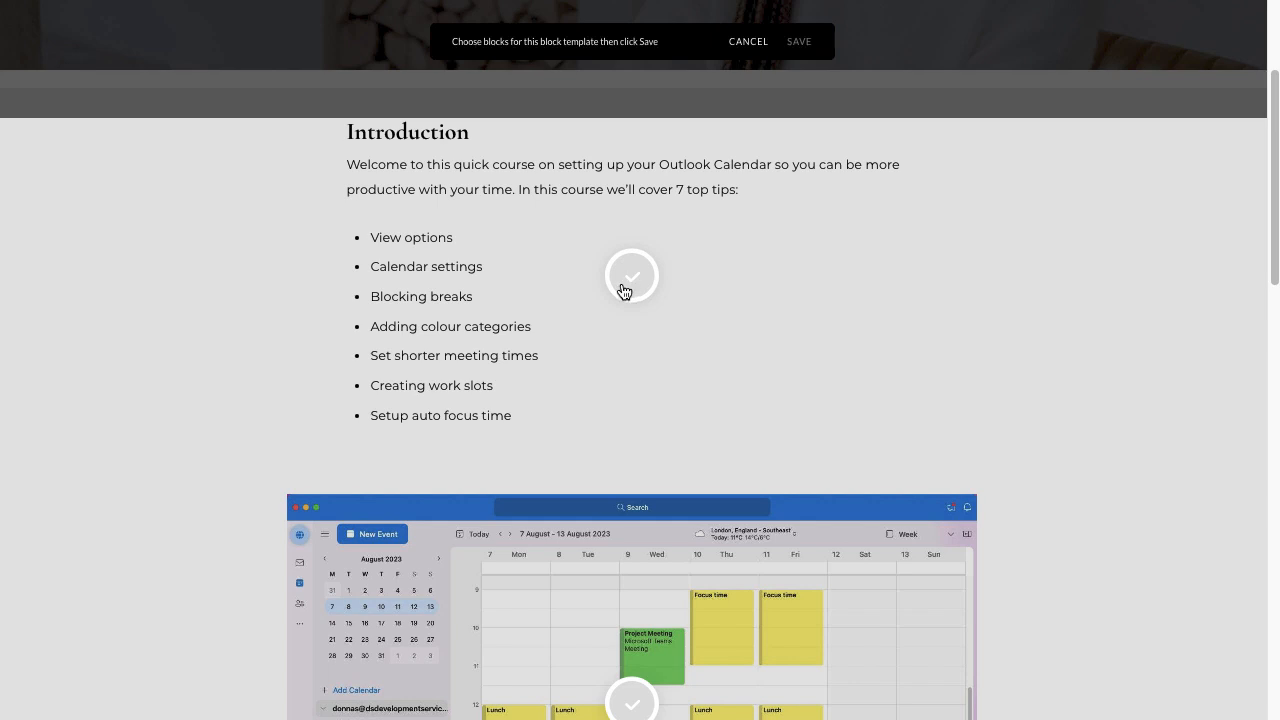
left_click(630, 284)
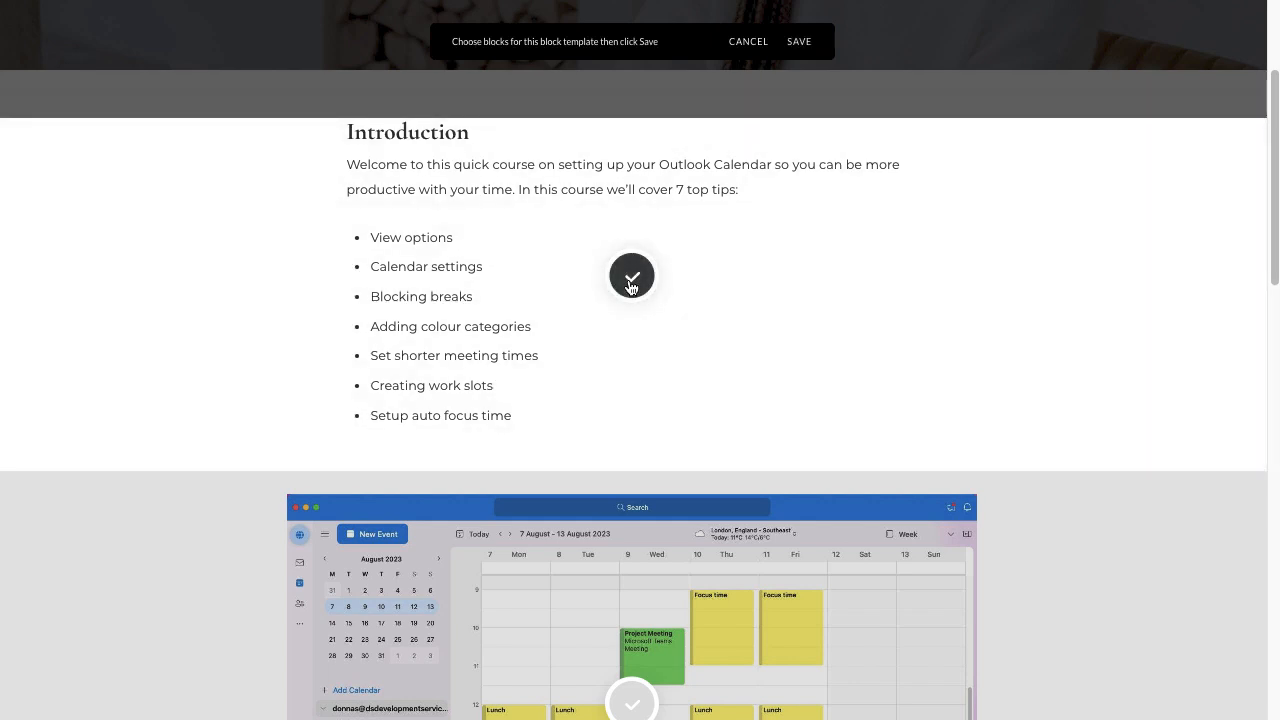
scroll(733, 378, "down", 3)
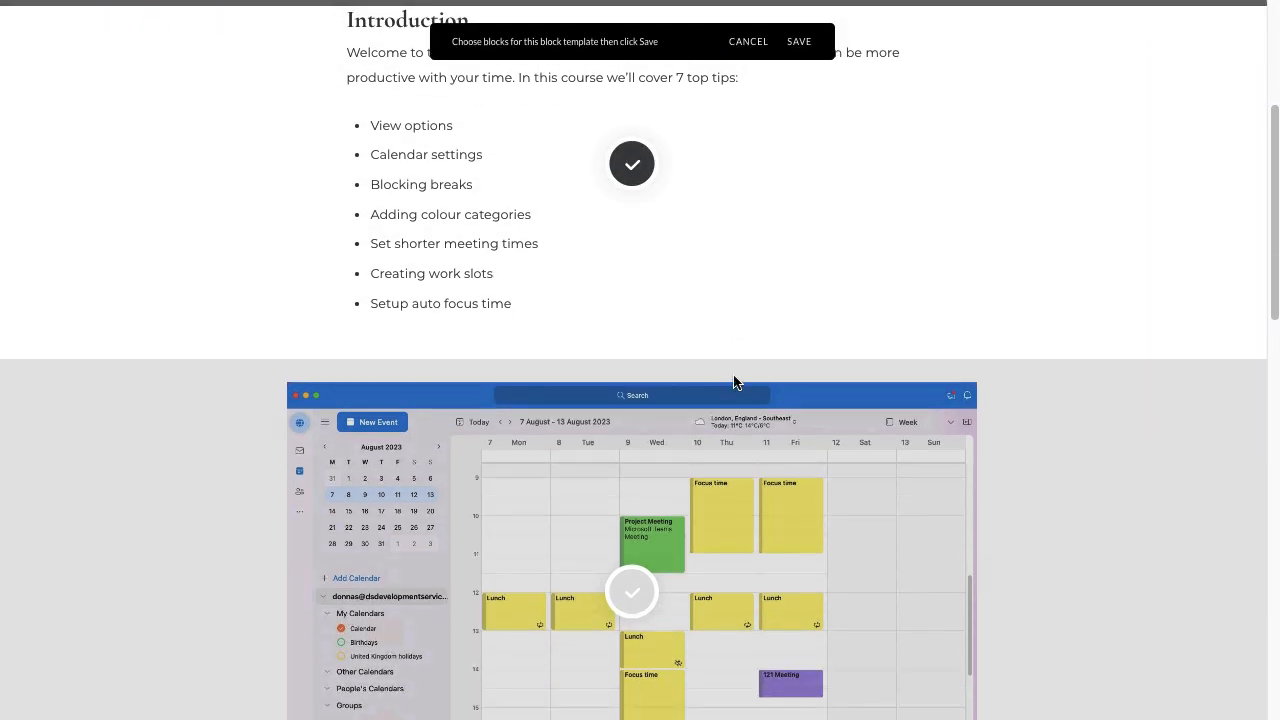
scroll(733, 381, "down", 1)
left_click(632, 395)
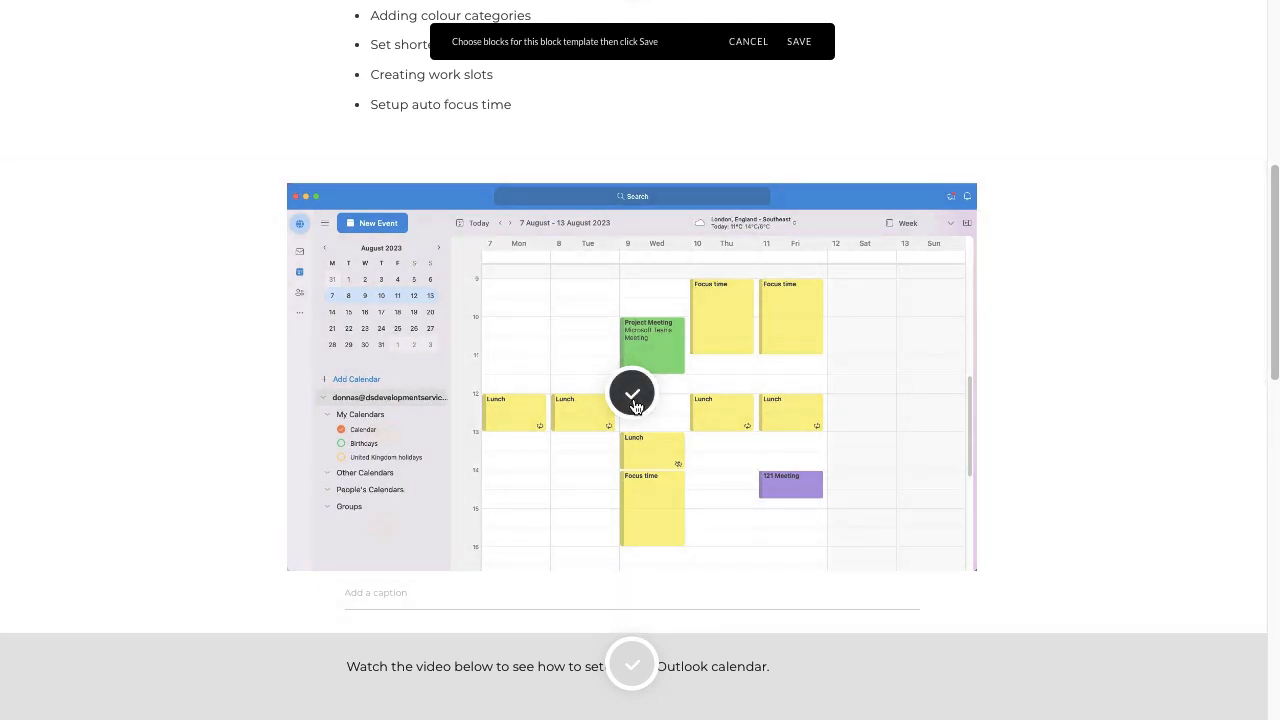
scroll(633, 405, "down", 2)
left_click(633, 549)
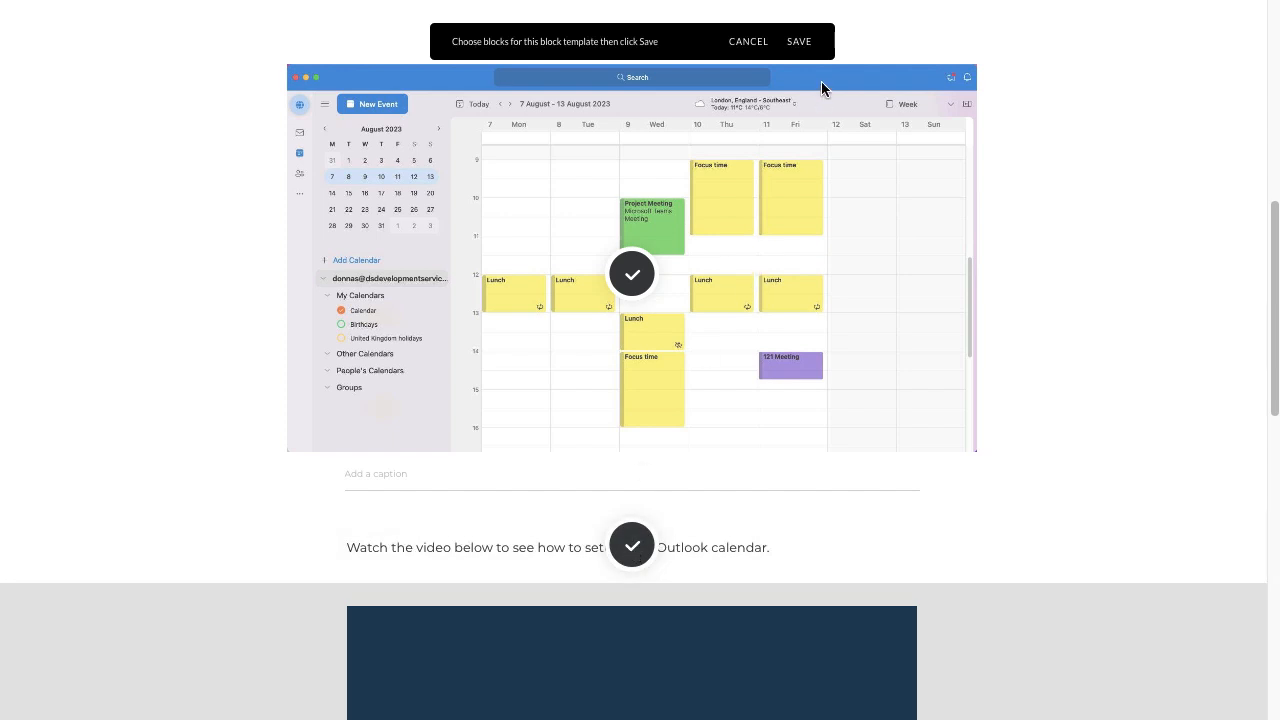
- Save the chosen blocks as a block template named Test with team sharing turned off
left_click(798, 43)
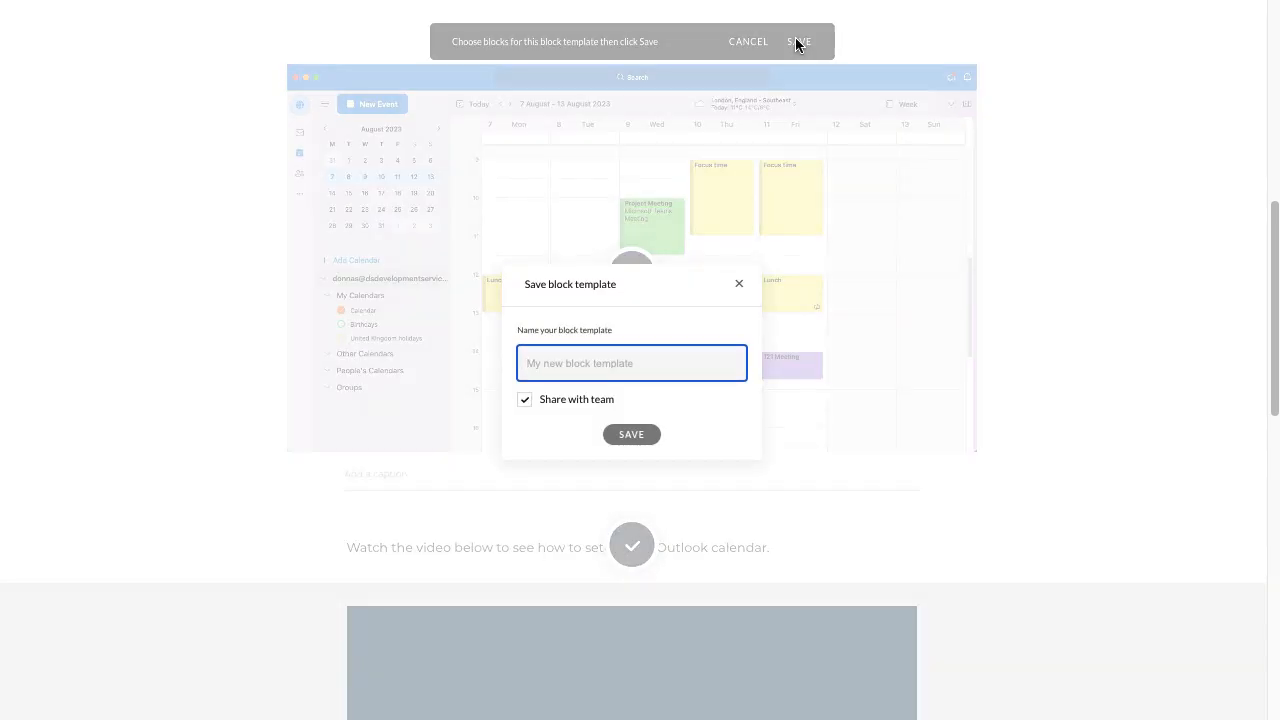
type("test")
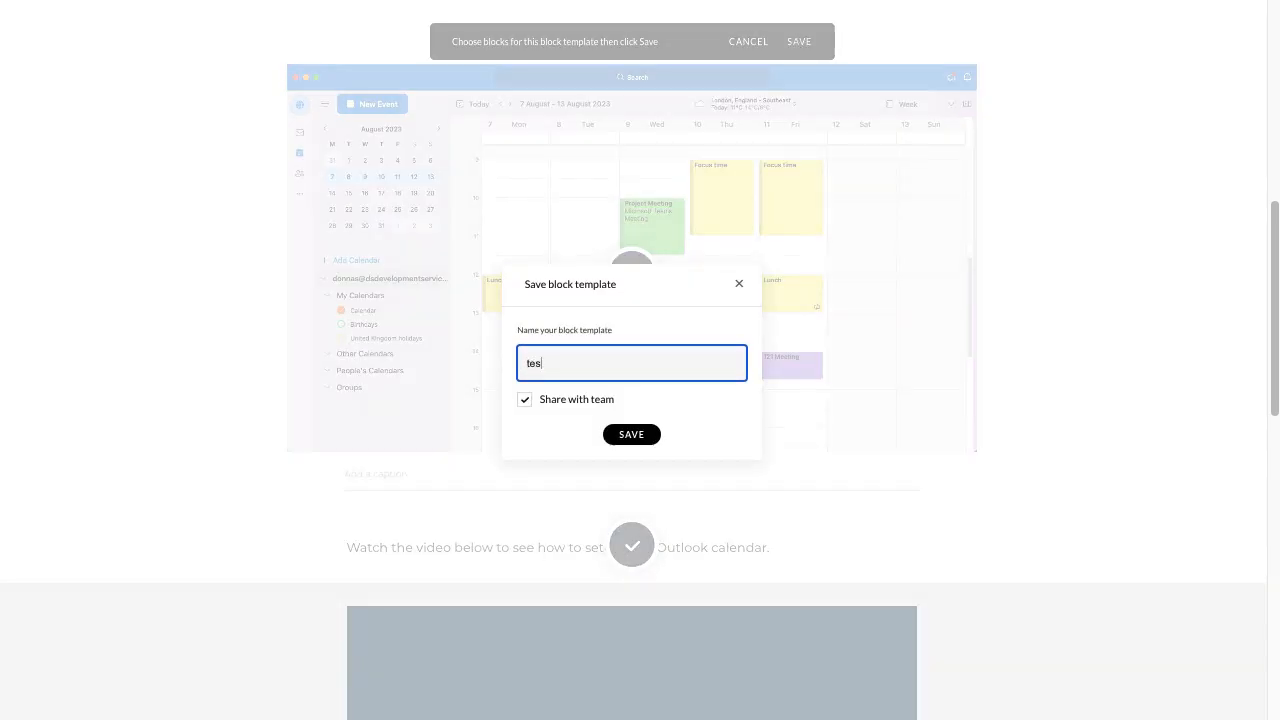
key("BackSpace")
key("BackSpace")
key("BackSpace")
key("BackSpace")
type("Test")
left_click(525, 401)
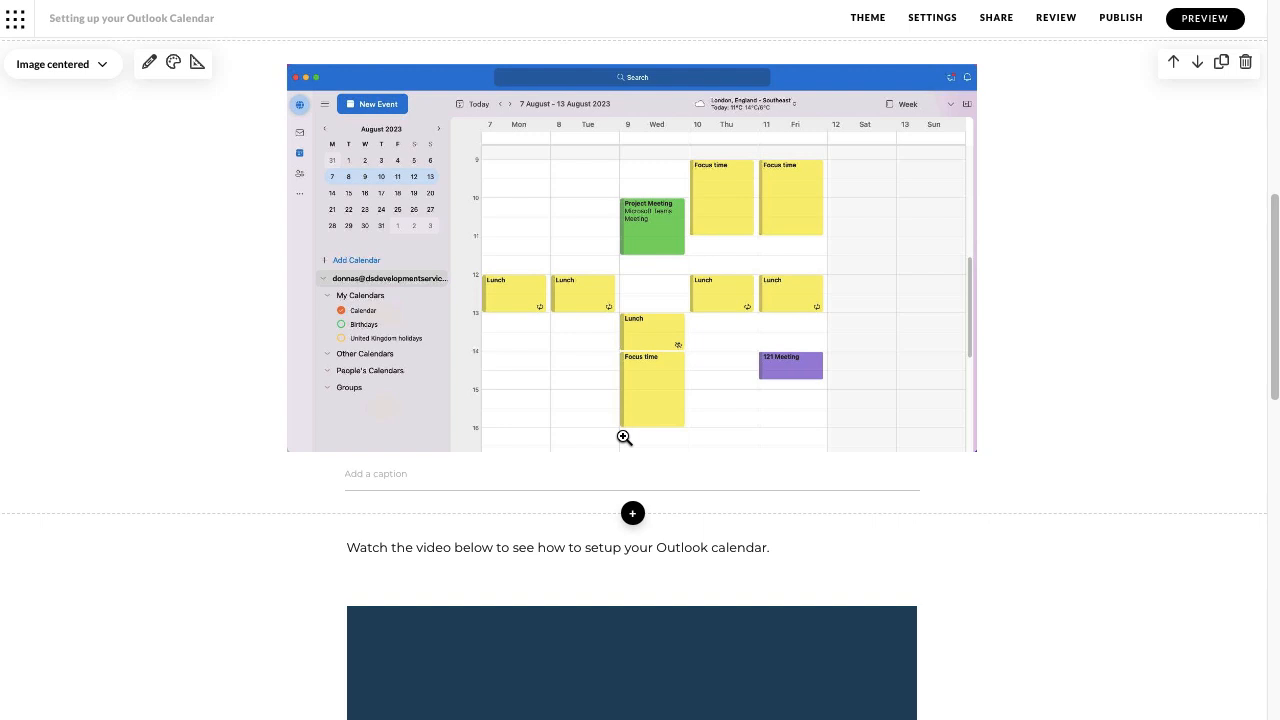
- Open the block library between the calendar image and the "Watch the video below" text
left_click(632, 513)
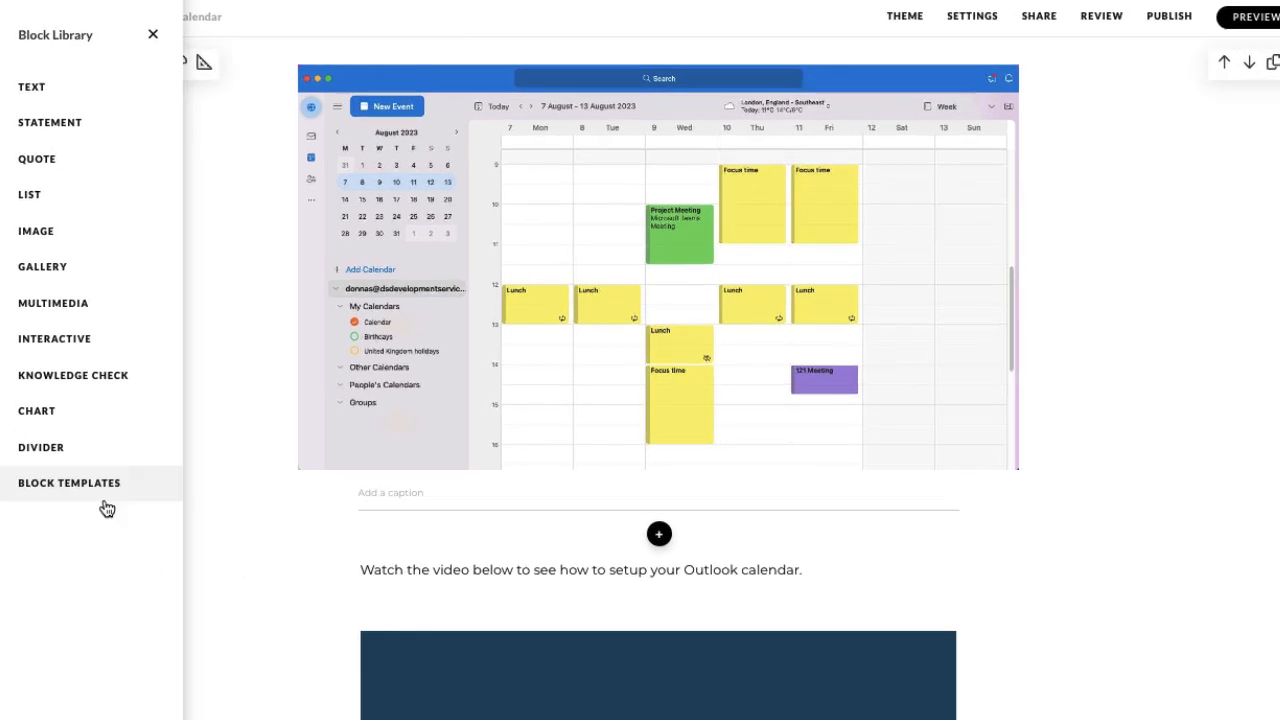